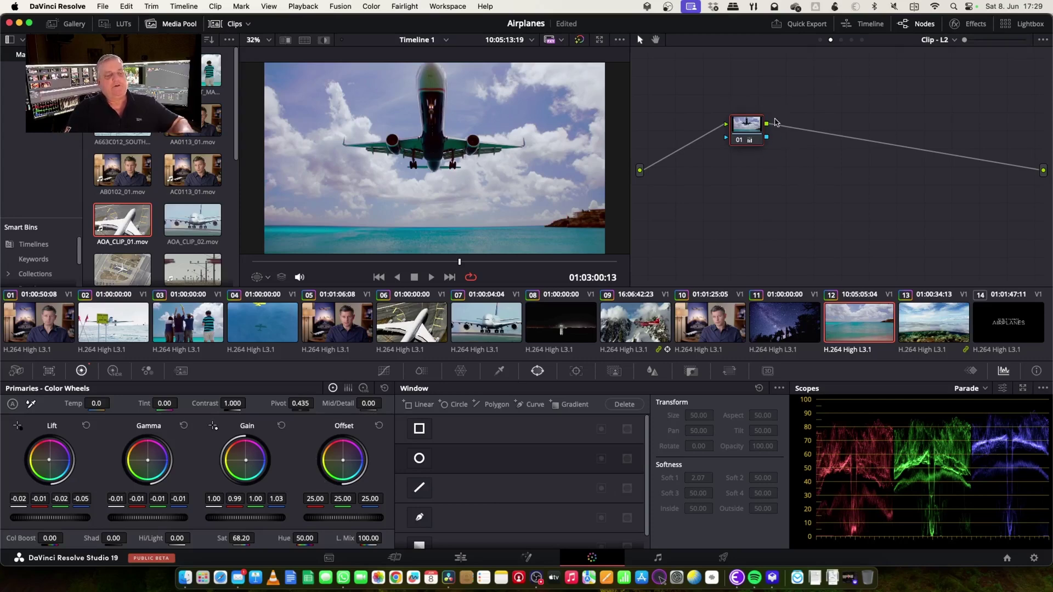
Add serial node 02 after node 01 and show its Motion Effects settings.
key("alt+s")
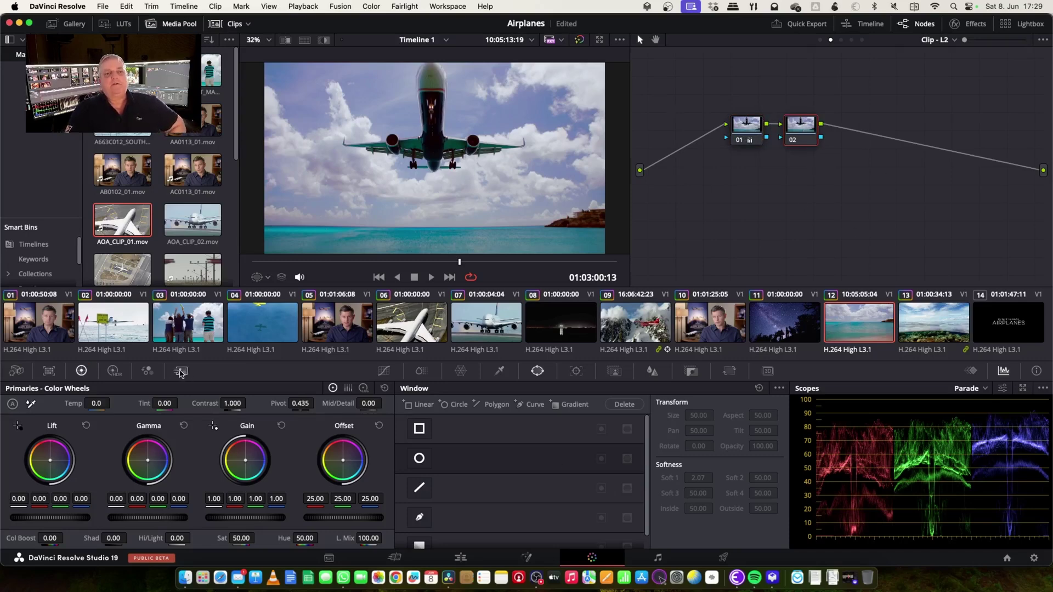
left_click(182, 373)
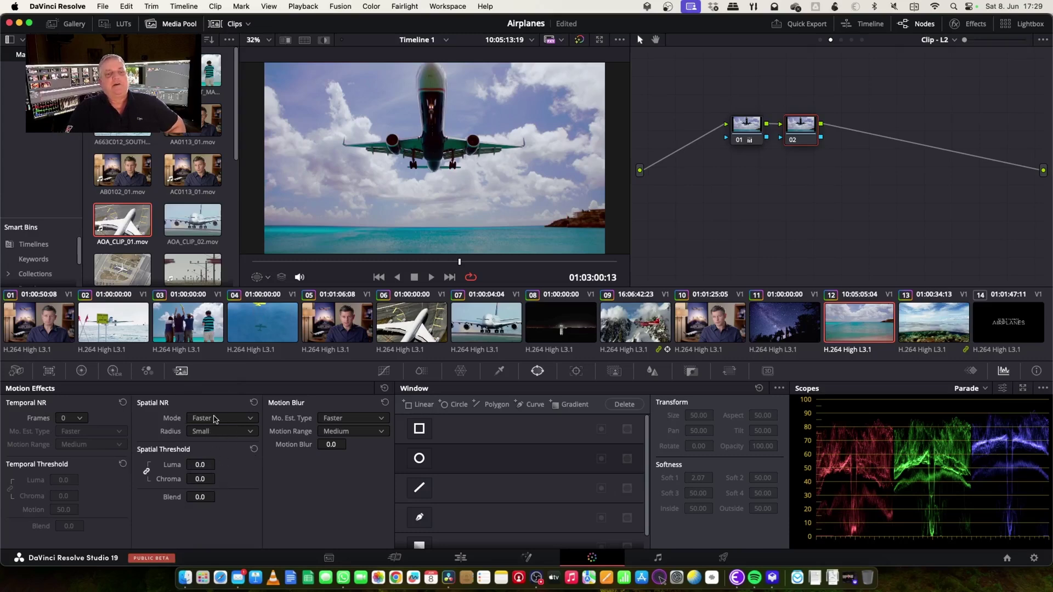
Switch node 02's Spatial NR mode to UltraNR.
left_click(213, 421)
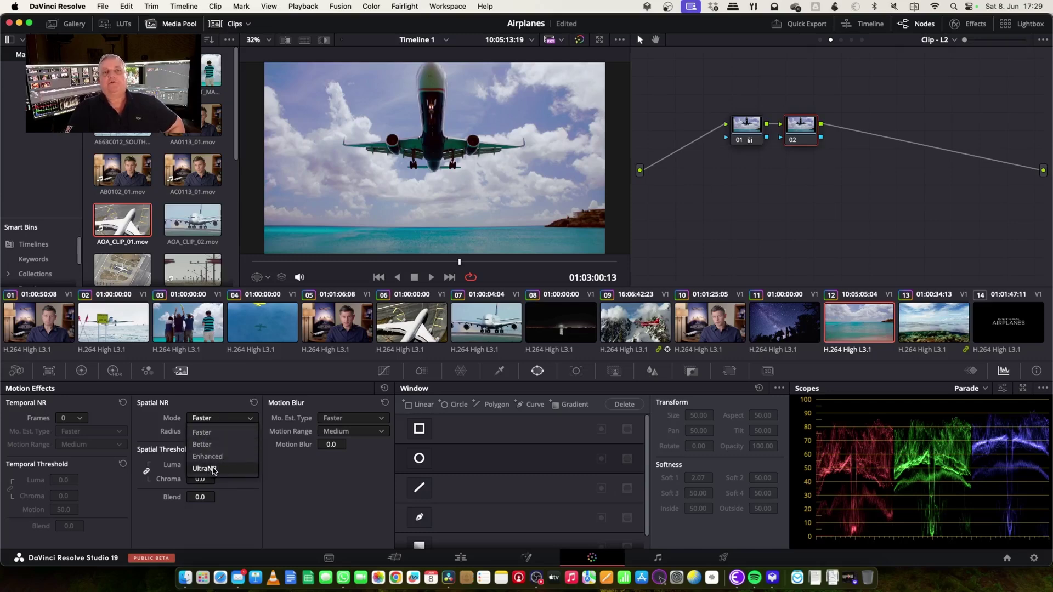
left_click(213, 470)
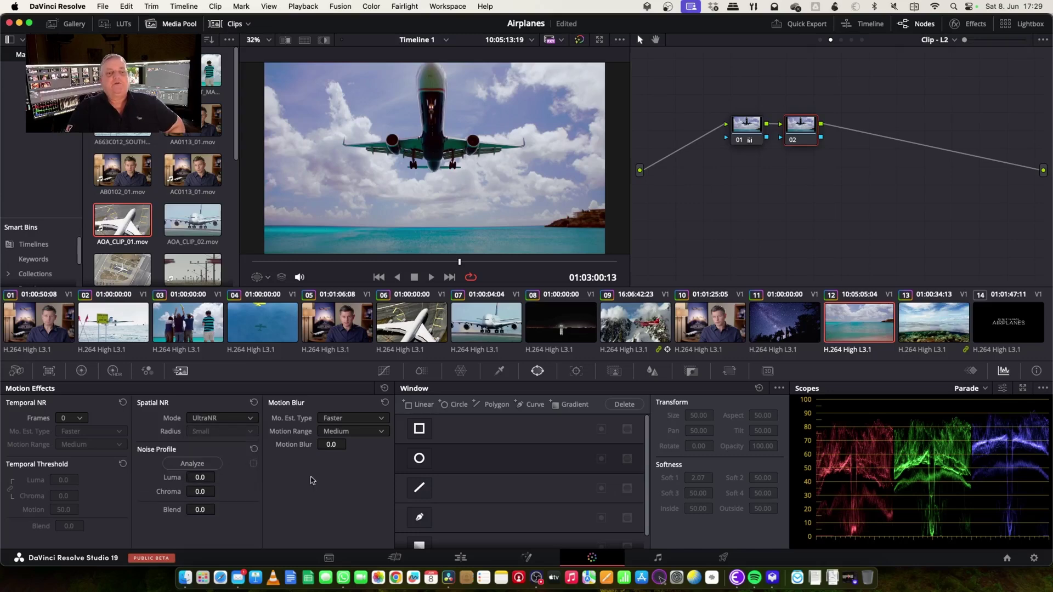
Analyze the UltraNR noise profile, saving the project between runs, to get Luma 4.1 and Chroma 2.7.
left_click(199, 464)
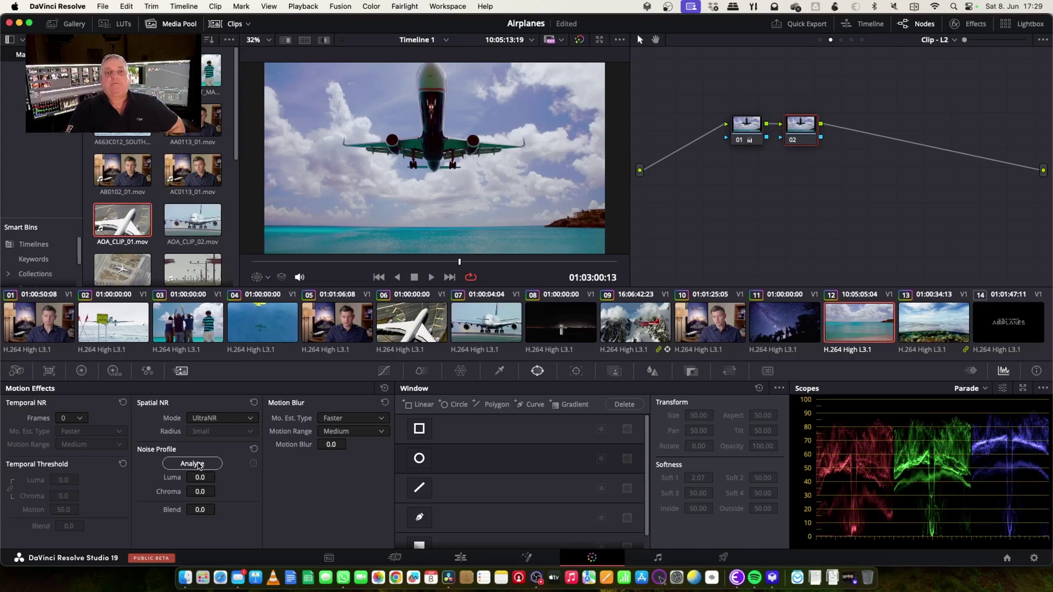
key("super+s")
left_click(200, 464)
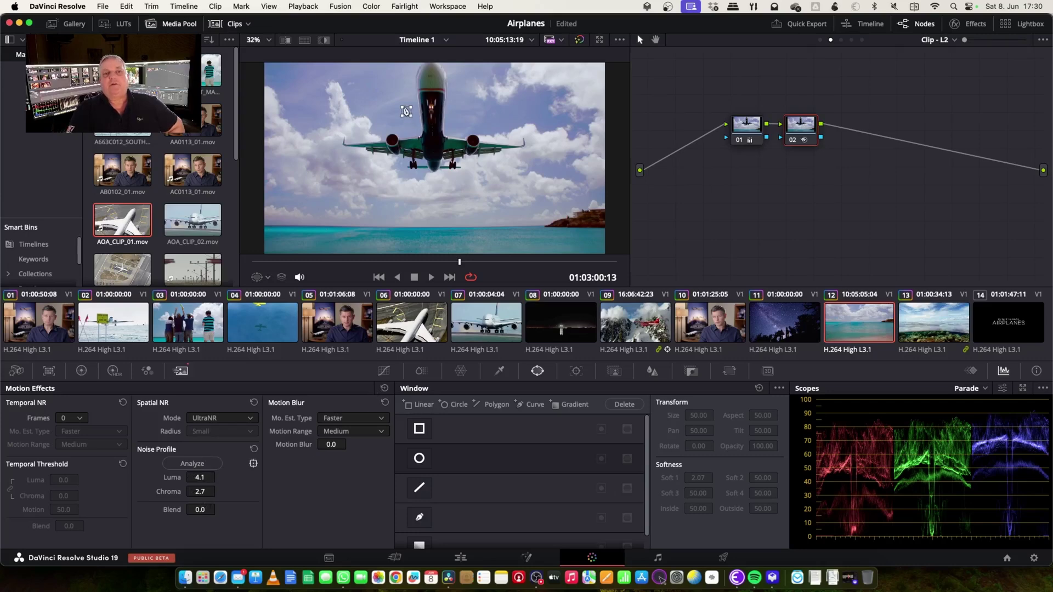
scroll(406, 111, "up", 3)
Move the noise sample box onto flat blue sky beside the airplane.
mouse_move(477, 175)
left_mouse_down()
mouse_move(337, 200)
mouse_move(536, 121)
mouse_move(543, 232)
left_mouse_up()
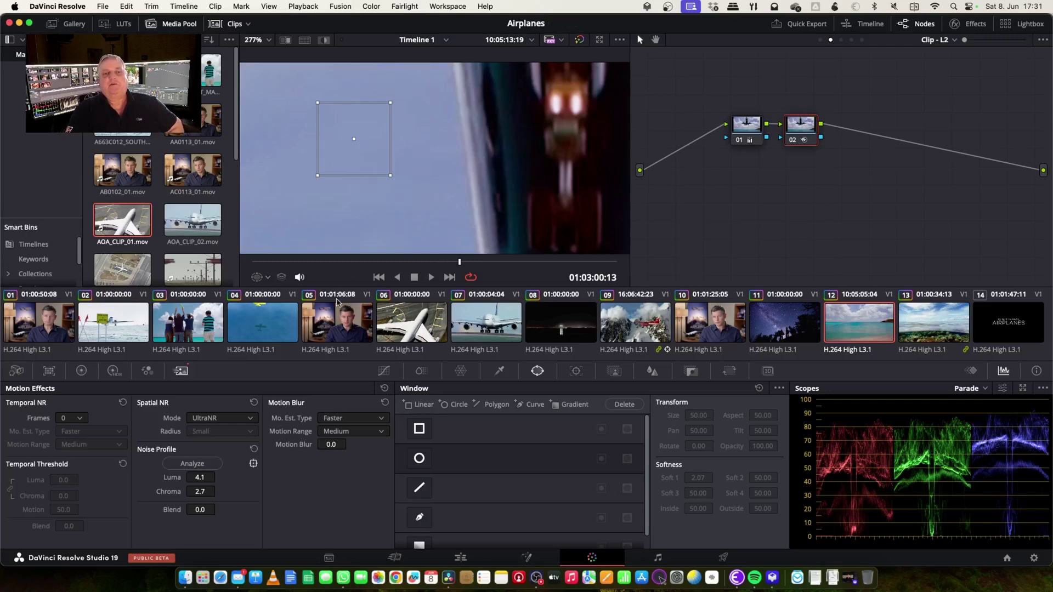
key("shift+z")
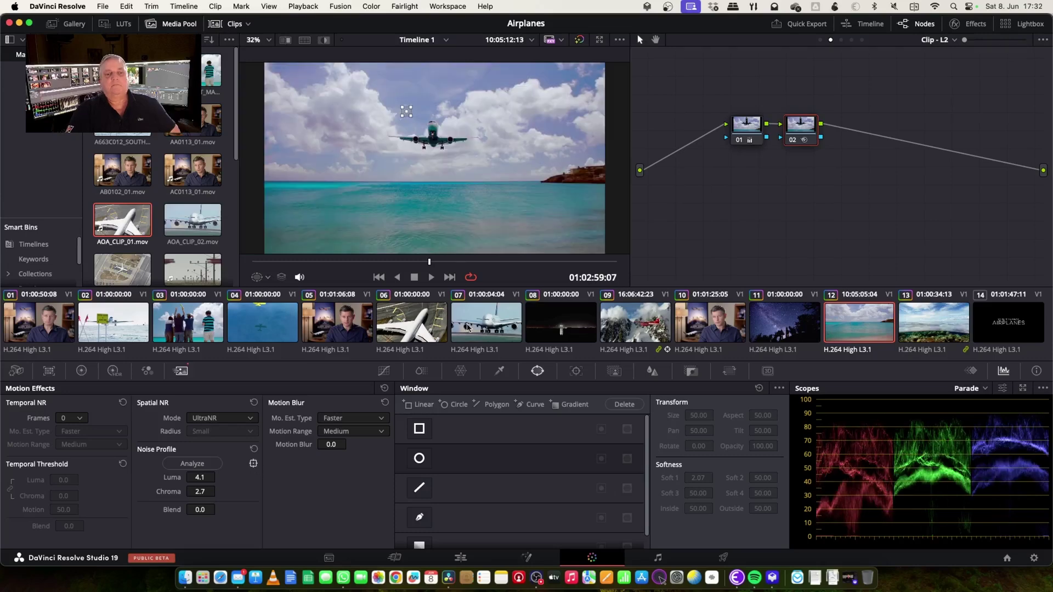